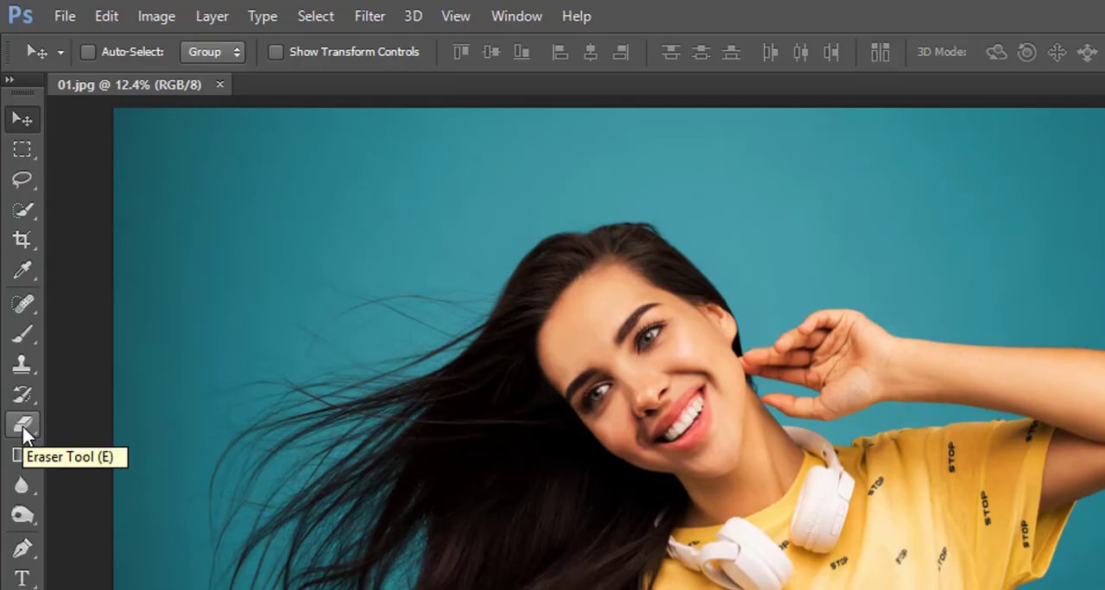
- Activate the Background Eraser Tool and review its brush size, hardness and spacing settings
{"action": "left_click", "coordinate": [24, 431]}
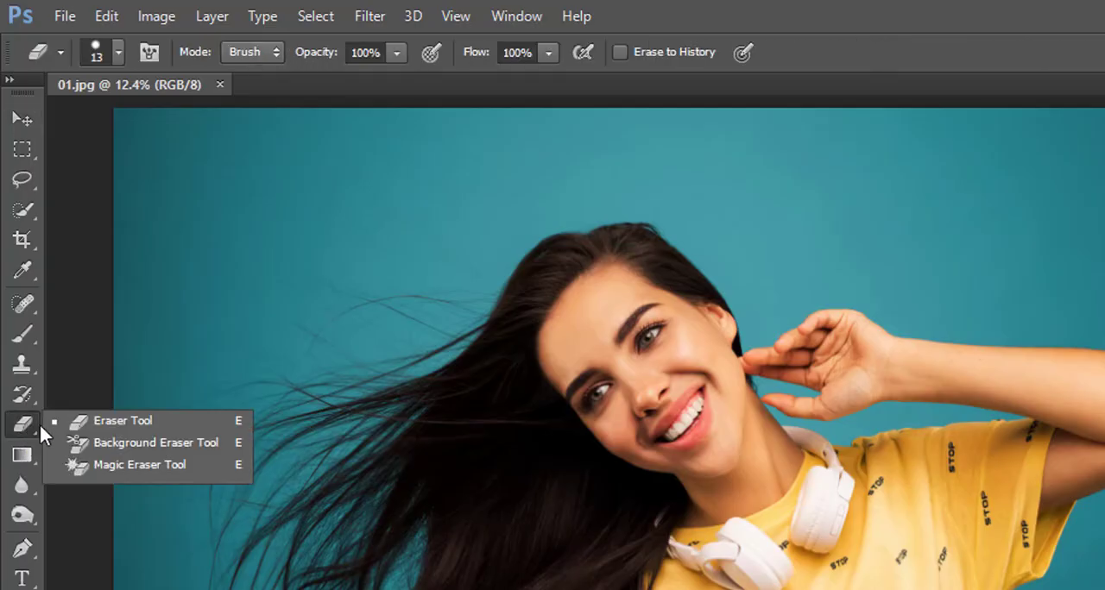
{"action": "left_click", "coordinate": [172, 444]}
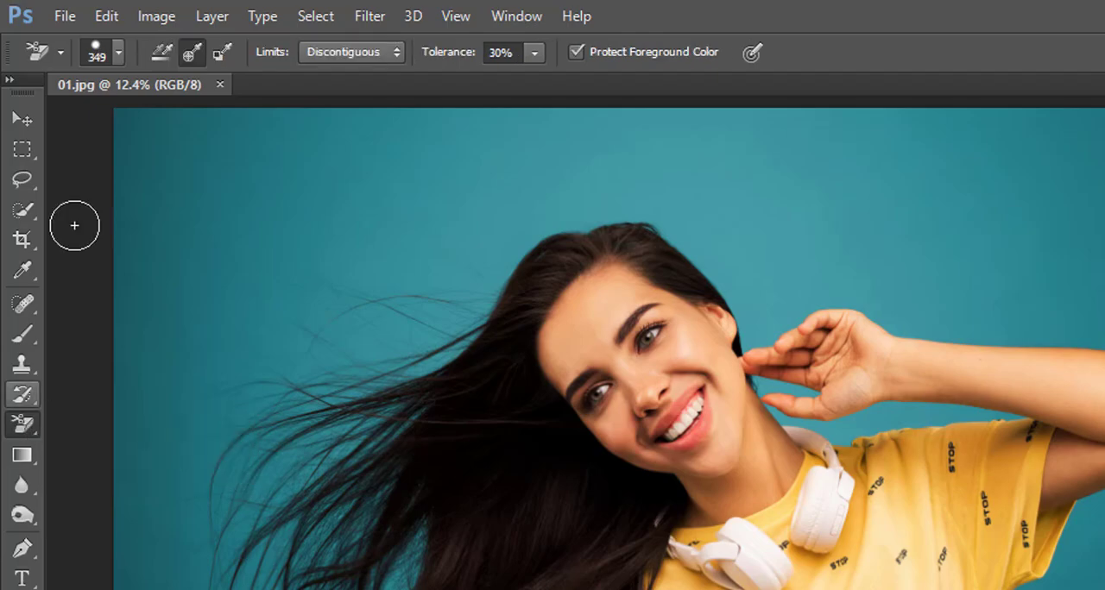
{"action": "left_click", "coordinate": [118, 52]}
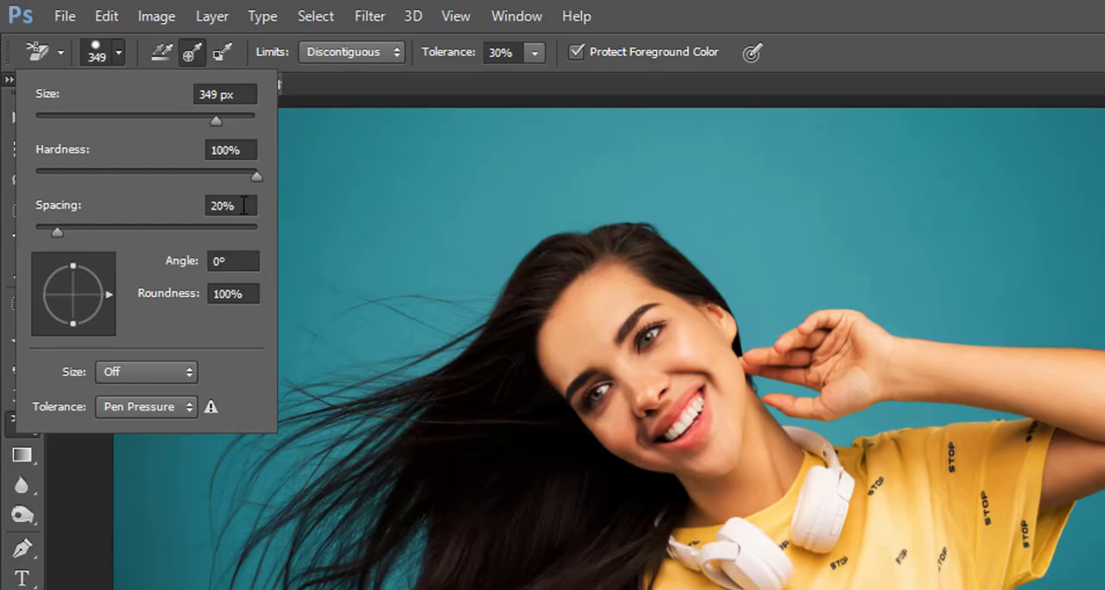
{"action": "left_click", "coordinate": [119, 50]}
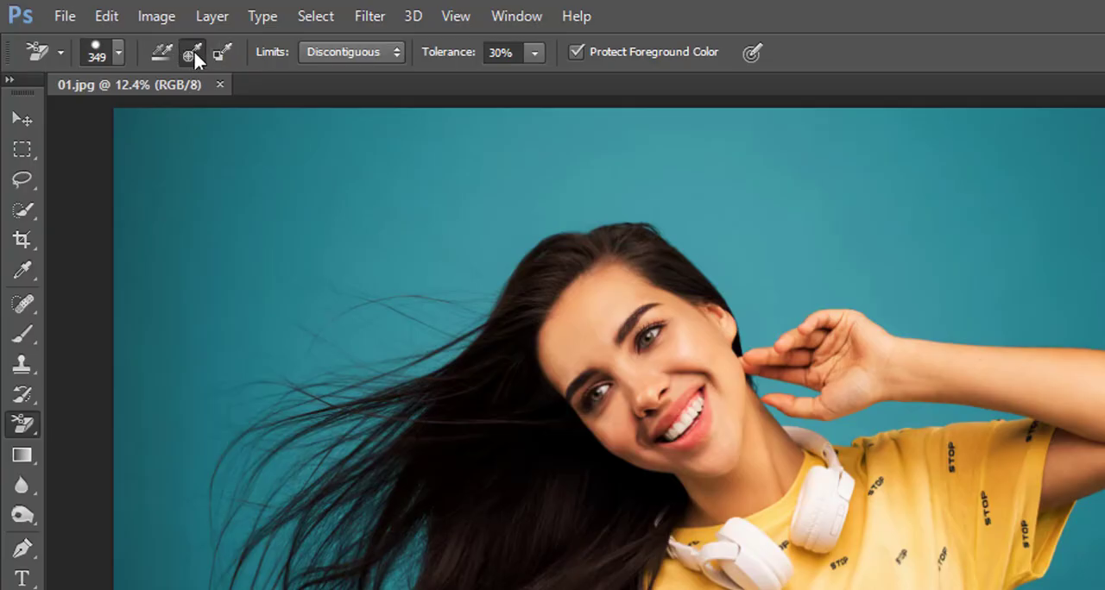
- Set the eraser to Once sampling and Discontiguous limits, and erase a short patch of teal background near the photo's upper-left corner
{"action": "left_click", "coordinate": [191, 50]}
{"action": "left_click", "coordinate": [398, 54]}
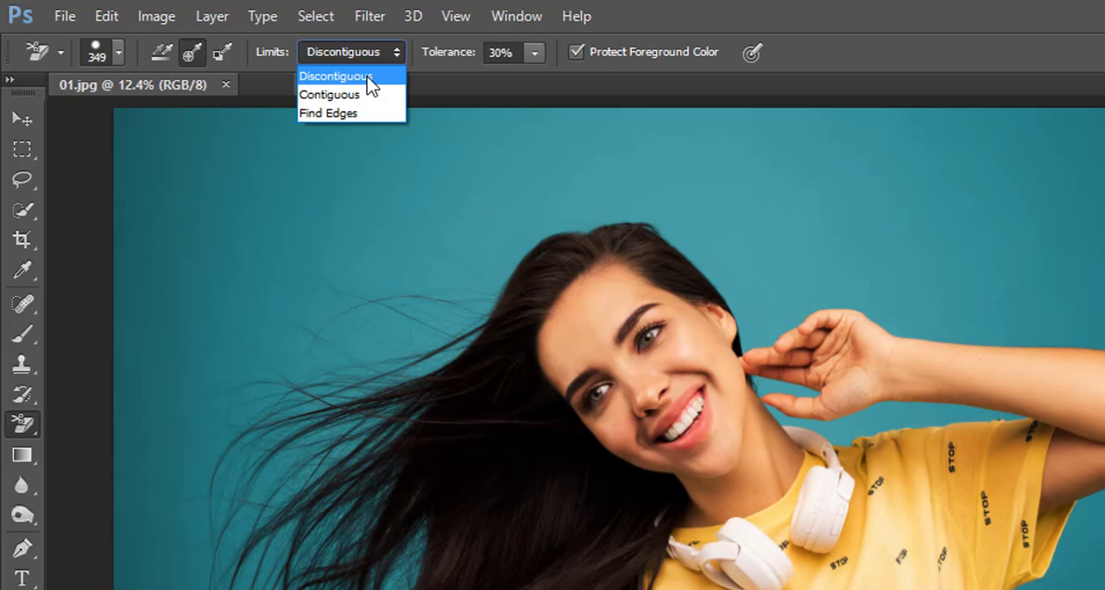
{"action": "left_click", "coordinate": [368, 77]}
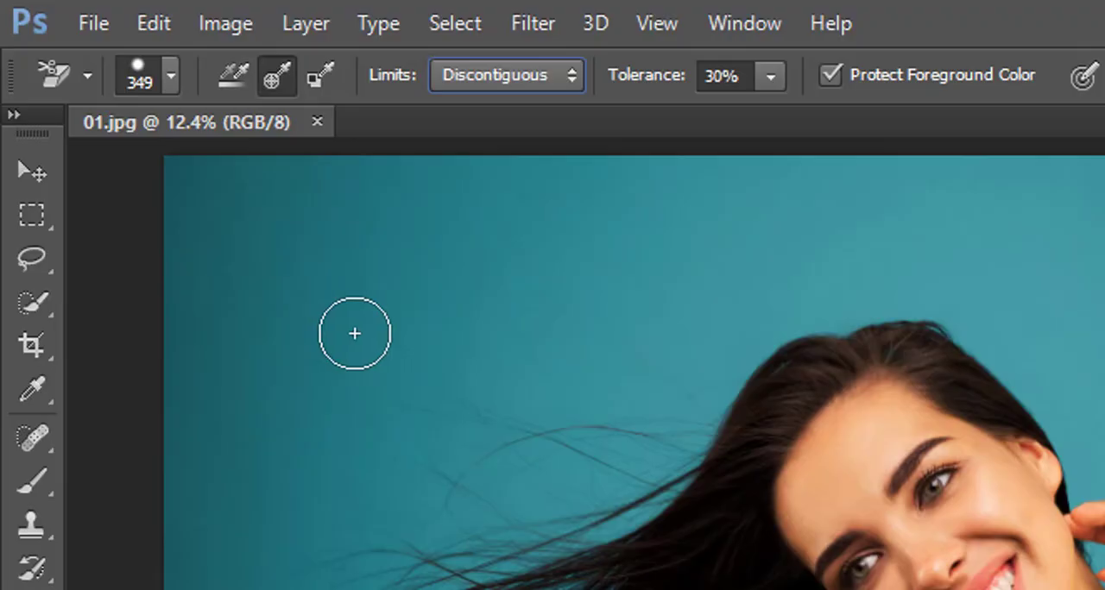
{"action": "left_click_drag", "start_coordinate": [312, 290], "coordinate": [346, 316]}
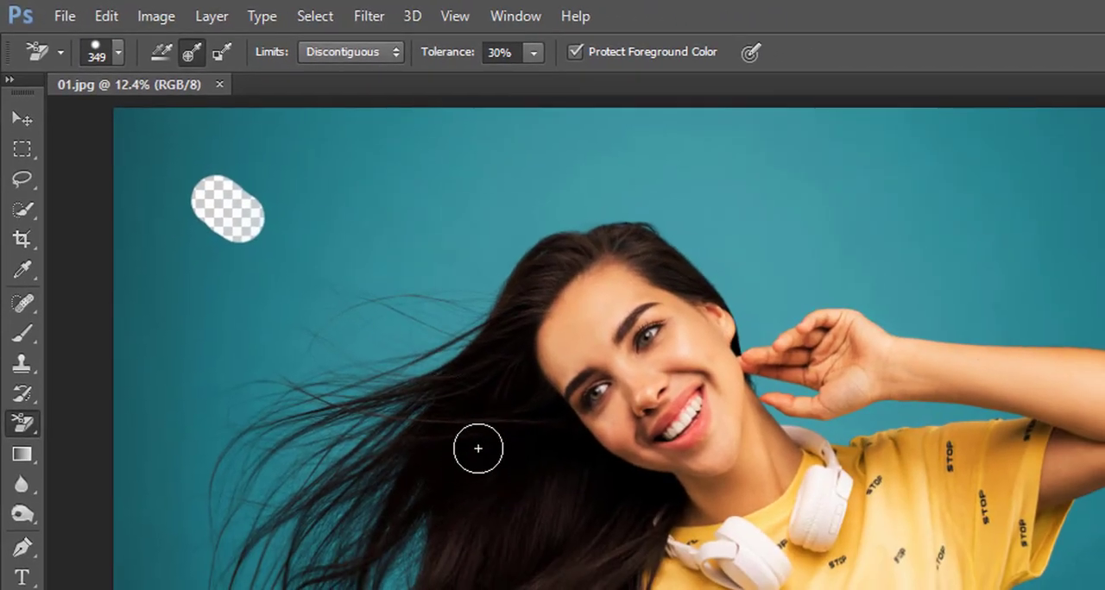
- Try the eraser on the woman's dark hair and on her forehead, undoing each test stroke
{"action": "left_click_drag", "start_coordinate": [478, 448], "coordinate": [485, 457]}
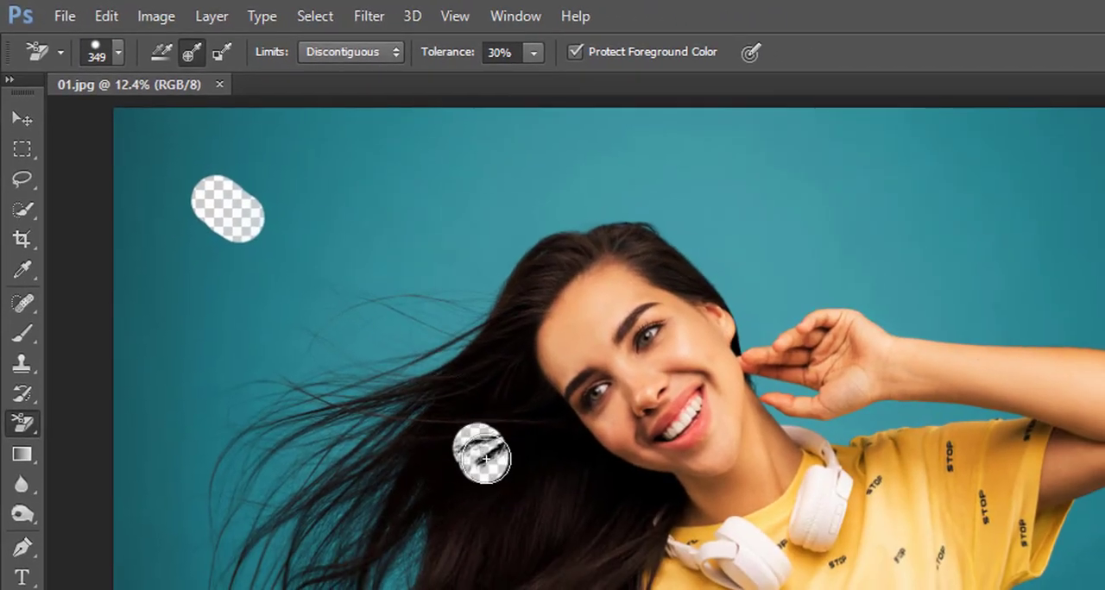
{"action": "key", "text": "ctrl+z"}
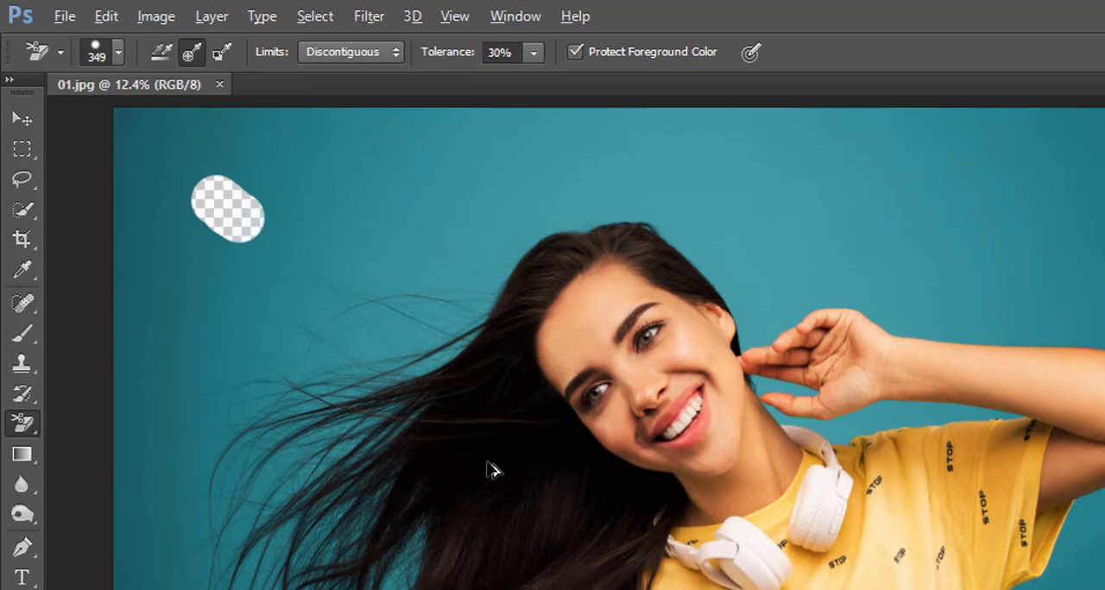
{"action": "left_click", "coordinate": [584, 326]}
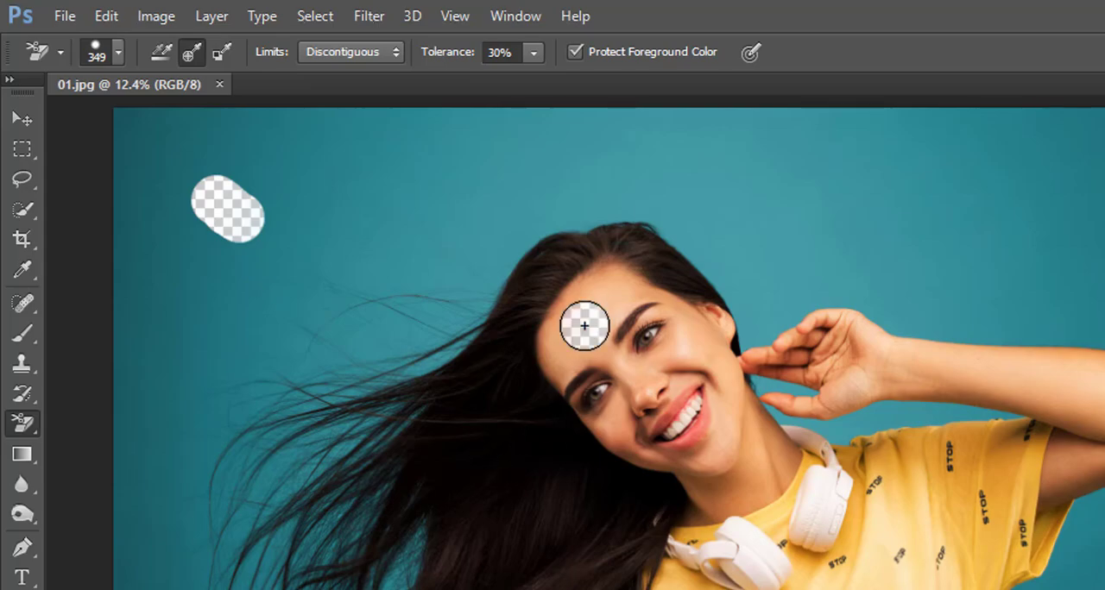
{"action": "left_click_drag", "start_coordinate": [585, 325], "coordinate": [589, 329]}
{"action": "key", "text": "ctrl+z"}
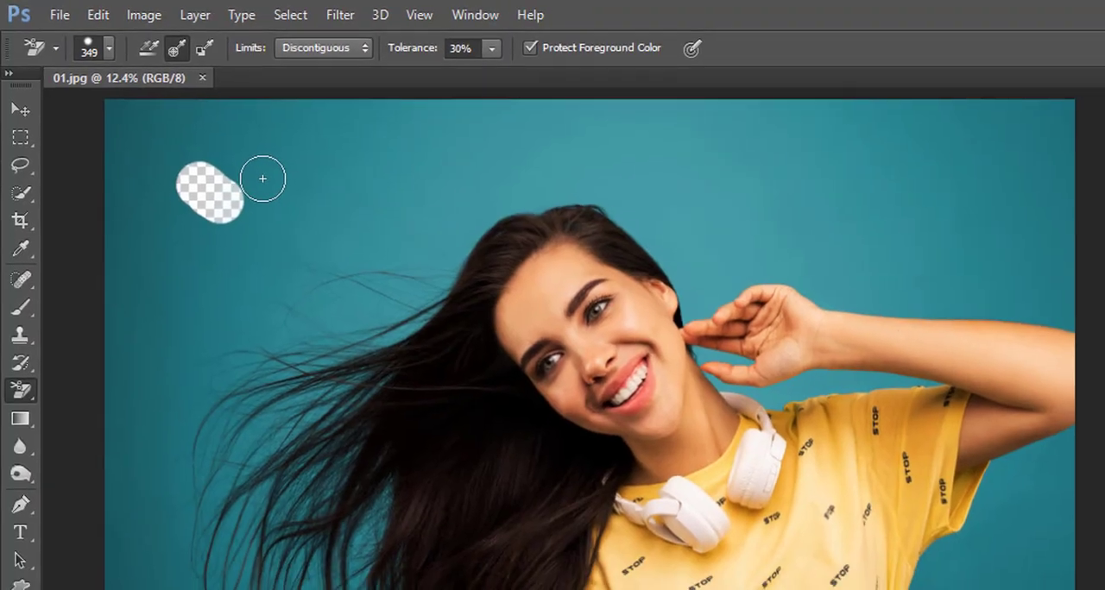
- Erase the teal background beside the woman's head, stroking around and through her flowing hair strands
{"action": "mouse_move", "coordinate": [280, 189]}
{"action": "left_mouse_down"}
{"action": "mouse_move", "coordinate": [297, 219]}
{"action": "mouse_move", "coordinate": [405, 298]}
{"action": "mouse_move", "coordinate": [402, 335]}
{"action": "mouse_move", "coordinate": [328, 352]}
{"action": "mouse_move", "coordinate": [380, 302]}
{"action": "mouse_move", "coordinate": [285, 311]}
{"action": "mouse_move", "coordinate": [294, 367]}
{"action": "mouse_move", "coordinate": [353, 377]}
{"action": "mouse_move", "coordinate": [318, 307]}
{"action": "mouse_move", "coordinate": [218, 355]}
{"action": "mouse_move", "coordinate": [365, 389]}
{"action": "mouse_move", "coordinate": [226, 380]}
{"action": "mouse_move", "coordinate": [330, 273]}
{"action": "left_mouse_up"}
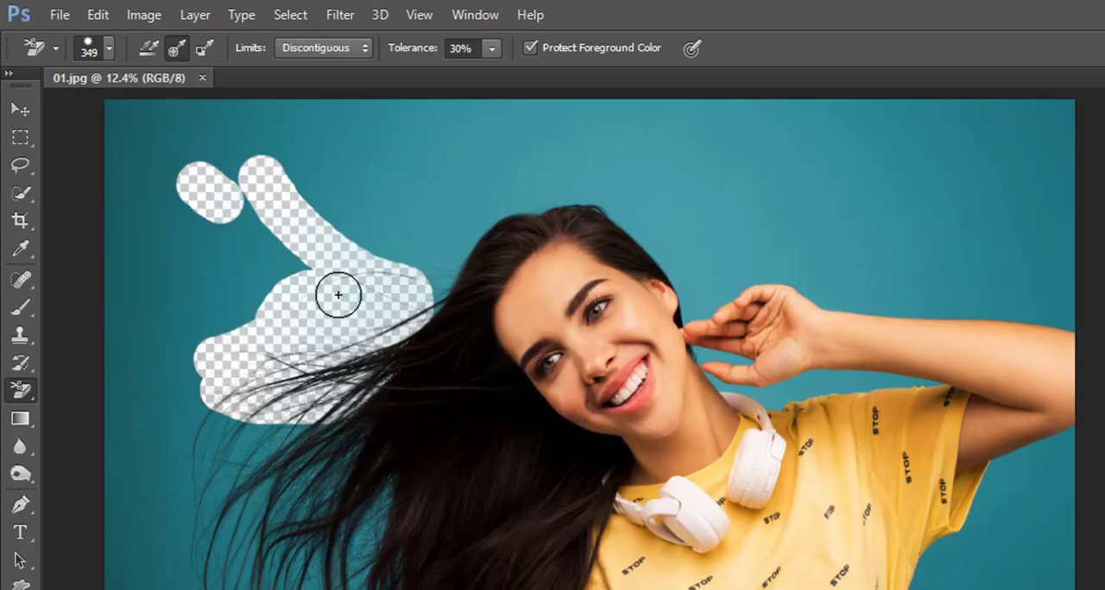
{"action": "left_click", "coordinate": [220, 278]}
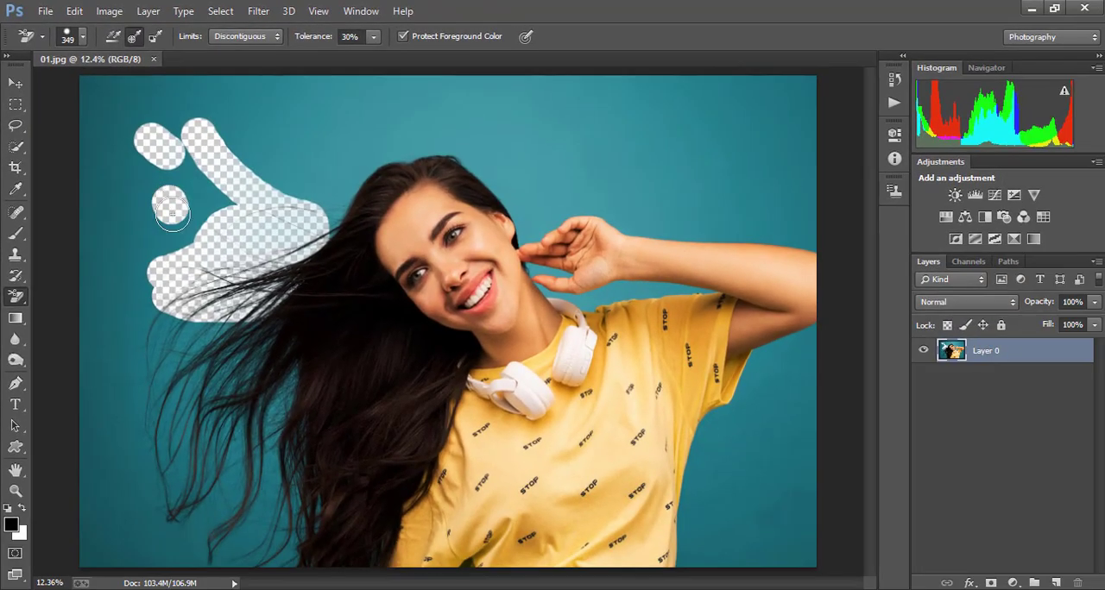
{"action": "mouse_move", "coordinate": [172, 213]}
{"action": "left_mouse_down"}
{"action": "mouse_move", "coordinate": [152, 287]}
{"action": "mouse_move", "coordinate": [171, 317]}
{"action": "mouse_move", "coordinate": [198, 329]}
{"action": "mouse_move", "coordinate": [276, 318]}
{"action": "mouse_move", "coordinate": [246, 345]}
{"action": "mouse_move", "coordinate": [185, 355]}
{"action": "mouse_move", "coordinate": [153, 326]}
{"action": "mouse_move", "coordinate": [162, 347]}
{"action": "mouse_move", "coordinate": [261, 377]}
{"action": "mouse_move", "coordinate": [303, 346]}
{"action": "mouse_move", "coordinate": [256, 357]}
{"action": "mouse_move", "coordinate": [243, 316]}
{"action": "mouse_move", "coordinate": [290, 343]}
{"action": "mouse_move", "coordinate": [288, 395]}
{"action": "mouse_move", "coordinate": [182, 395]}
{"action": "mouse_move", "coordinate": [310, 419]}
{"action": "mouse_move", "coordinate": [253, 430]}
{"action": "mouse_move", "coordinate": [162, 395]}
{"action": "mouse_move", "coordinate": [277, 461]}
{"action": "mouse_move", "coordinate": [306, 442]}
{"action": "mouse_move", "coordinate": [211, 452]}
{"action": "mouse_move", "coordinate": [161, 415]}
{"action": "mouse_move", "coordinate": [310, 484]}
{"action": "mouse_move", "coordinate": [262, 488]}
{"action": "mouse_move", "coordinate": [181, 462]}
{"action": "mouse_move", "coordinate": [308, 522]}
{"action": "mouse_move", "coordinate": [322, 497]}
{"action": "mouse_move", "coordinate": [301, 567]}
{"action": "mouse_move", "coordinate": [368, 563]}
{"action": "mouse_move", "coordinate": [389, 538]}
{"action": "mouse_move", "coordinate": [265, 566]}
{"action": "mouse_move", "coordinate": [281, 568]}
{"action": "mouse_move", "coordinate": [268, 527]}
{"action": "mouse_move", "coordinate": [234, 533]}
{"action": "mouse_move", "coordinate": [222, 503]}
{"action": "mouse_move", "coordinate": [200, 514]}
{"action": "mouse_move", "coordinate": [213, 545]}
{"action": "mouse_move", "coordinate": [169, 509]}
{"action": "mouse_move", "coordinate": [164, 543]}
{"action": "mouse_move", "coordinate": [174, 486]}
{"action": "mouse_move", "coordinate": [141, 332]}
{"action": "left_mouse_up"}
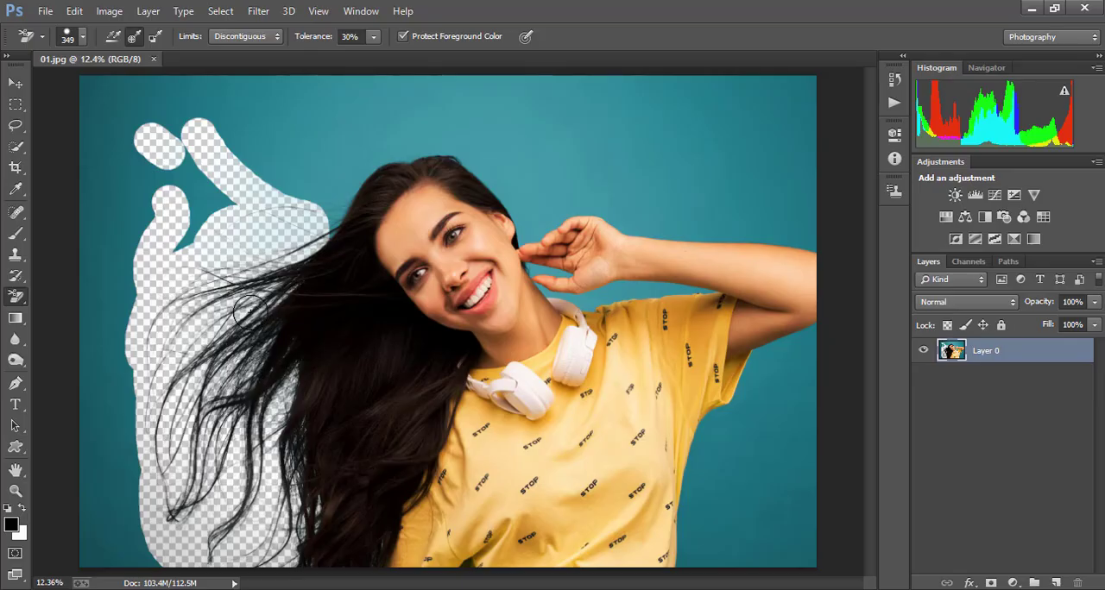
{"action": "left_click_drag", "start_coordinate": [222, 167], "coordinate": [304, 197]}
{"action": "mouse_move", "coordinate": [185, 225]}
{"action": "left_mouse_down"}
{"action": "mouse_move", "coordinate": [114, 98]}
{"action": "mouse_move", "coordinate": [98, 131]}
{"action": "mouse_move", "coordinate": [93, 222]}
{"action": "mouse_move", "coordinate": [118, 317]}
{"action": "mouse_move", "coordinate": [82, 370]}
{"action": "mouse_move", "coordinate": [168, 561]}
{"action": "mouse_move", "coordinate": [117, 502]}
{"action": "mouse_move", "coordinate": [86, 557]}
{"action": "mouse_move", "coordinate": [277, 88]}
{"action": "mouse_move", "coordinate": [305, 193]}
{"action": "mouse_move", "coordinate": [440, 163]}
{"action": "mouse_move", "coordinate": [531, 244]}
{"action": "mouse_move", "coordinate": [743, 295]}
{"action": "mouse_move", "coordinate": [561, 220]}
{"action": "mouse_move", "coordinate": [831, 261]}
{"action": "mouse_move", "coordinate": [710, 413]}
{"action": "mouse_move", "coordinate": [801, 393]}
{"action": "mouse_move", "coordinate": [668, 582]}
{"action": "mouse_move", "coordinate": [748, 516]}
{"action": "mouse_move", "coordinate": [786, 508]}
{"action": "mouse_move", "coordinate": [763, 558]}
{"action": "mouse_move", "coordinate": [711, 230]}
{"action": "mouse_move", "coordinate": [775, 208]}
{"action": "mouse_move", "coordinate": [806, 179]}
{"action": "mouse_move", "coordinate": [341, 171]}
{"action": "mouse_move", "coordinate": [325, 112]}
{"action": "mouse_move", "coordinate": [392, 123]}
{"action": "mouse_move", "coordinate": [473, 112]}
{"action": "mouse_move", "coordinate": [504, 139]}
{"action": "mouse_move", "coordinate": [791, 145]}
{"action": "mouse_move", "coordinate": [520, 125]}
{"action": "mouse_move", "coordinate": [743, 88]}
{"action": "mouse_move", "coordinate": [793, 134]}
{"action": "left_mouse_up"}
- Enlarge the eraser brush to 700 px and clear the remaining teal background and faint residue around the woman and her hair
{"action": "key", "text": "bracketright"}
{"action": "key", "text": "bracketright"}
{"action": "key", "text": "bracketright"}
{"action": "key", "text": "bracketright"}
{"action": "mouse_move", "coordinate": [578, 135]}
{"action": "left_mouse_down"}
{"action": "mouse_move", "coordinate": [539, 182]}
{"action": "mouse_move", "coordinate": [391, 155]}
{"action": "mouse_move", "coordinate": [271, 192]}
{"action": "left_mouse_up"}
{"action": "left_click_drag", "start_coordinate": [646, 120], "coordinate": [729, 139]}
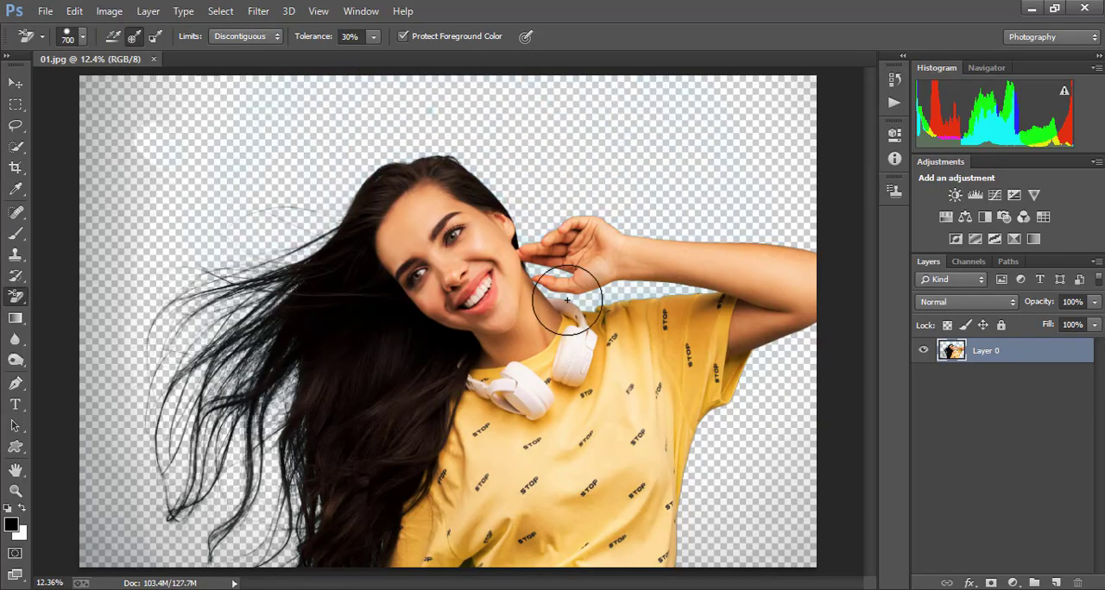
{"action": "mouse_move", "coordinate": [572, 155]}
{"action": "left_mouse_down"}
{"action": "mouse_move", "coordinate": [110, 170]}
{"action": "mouse_move", "coordinate": [104, 478]}
{"action": "left_mouse_up"}
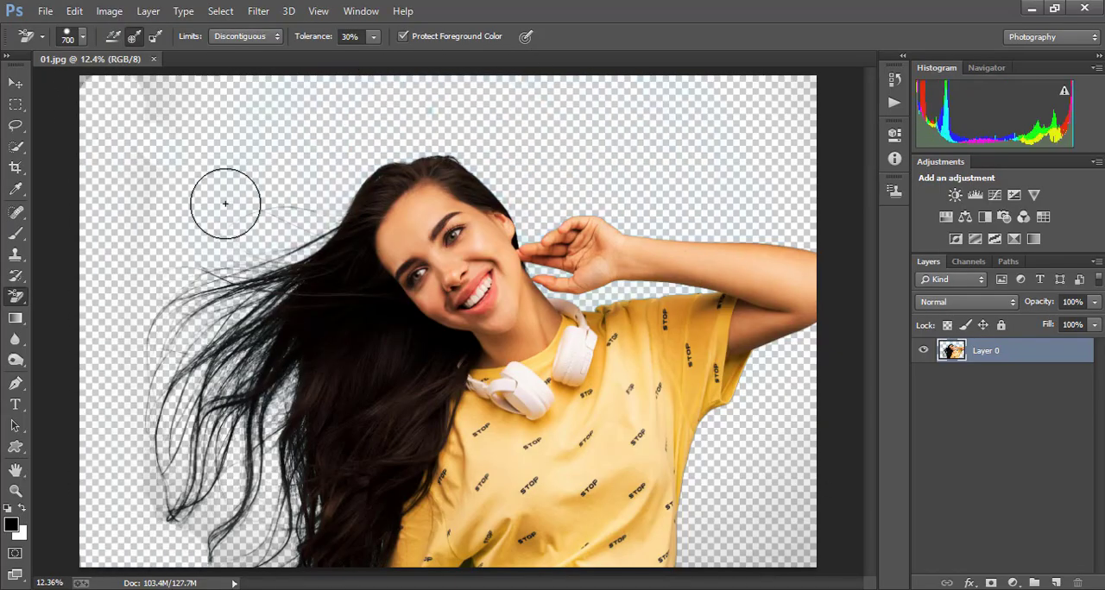
{"action": "left_click_drag", "start_coordinate": [204, 524], "coordinate": [196, 450]}
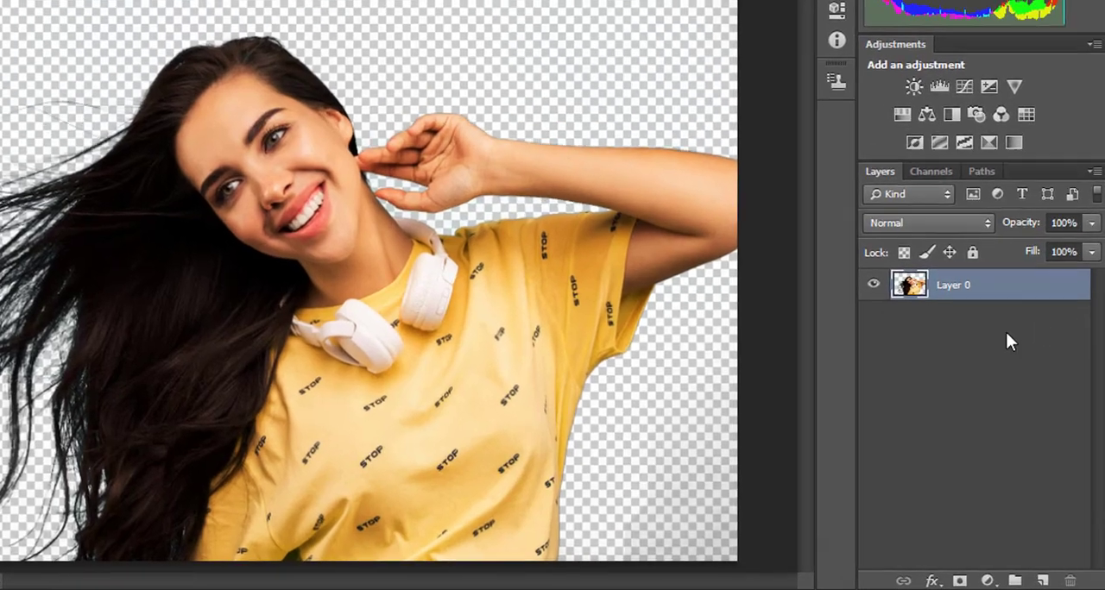
- Add a Solid Color fill layer in light blue #2cbde1 and place it beneath Layer 0
{"action": "left_click", "coordinate": [988, 582]}
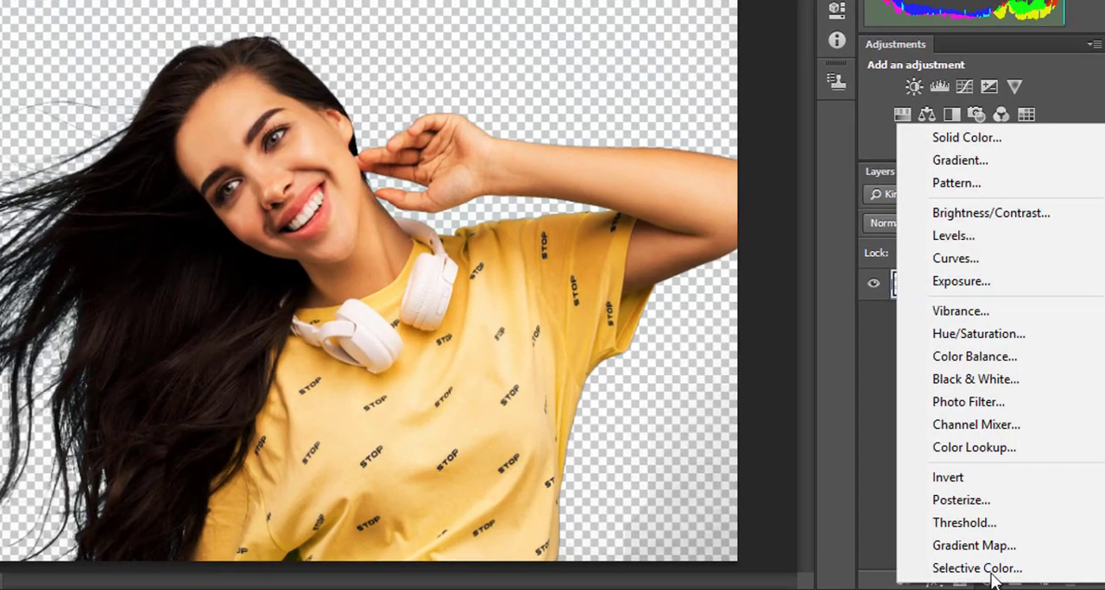
{"action": "left_click", "coordinate": [982, 143]}
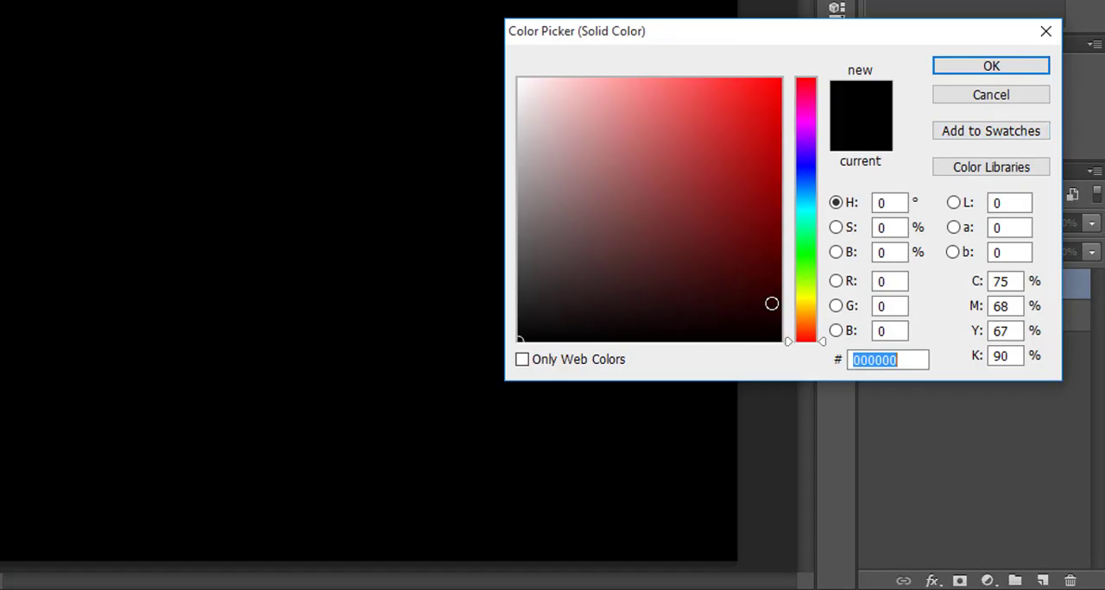
{"action": "left_click_drag", "start_coordinate": [825, 340], "coordinate": [826, 202]}
{"action": "left_click", "coordinate": [729, 110]}
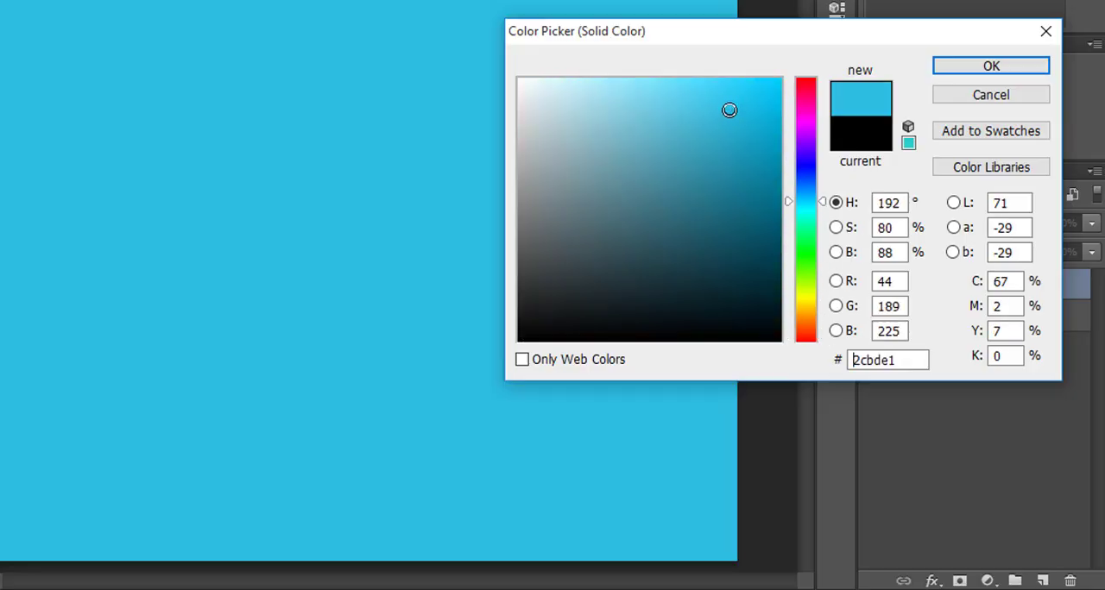
{"action": "left_click", "coordinate": [964, 70]}
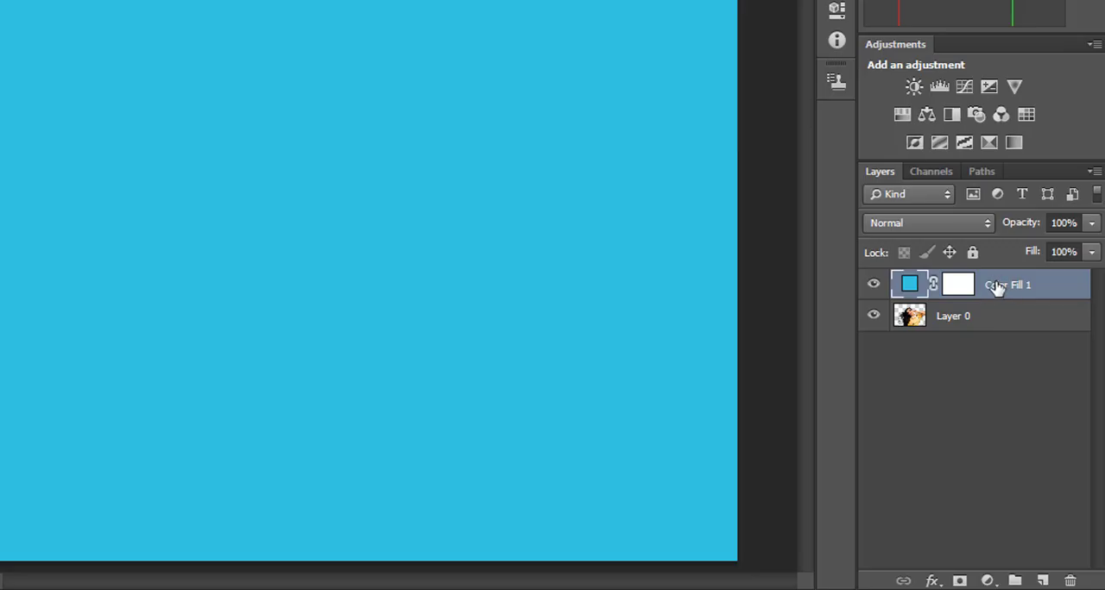
{"action": "left_click_drag", "start_coordinate": [1004, 286], "coordinate": [1001, 318]}
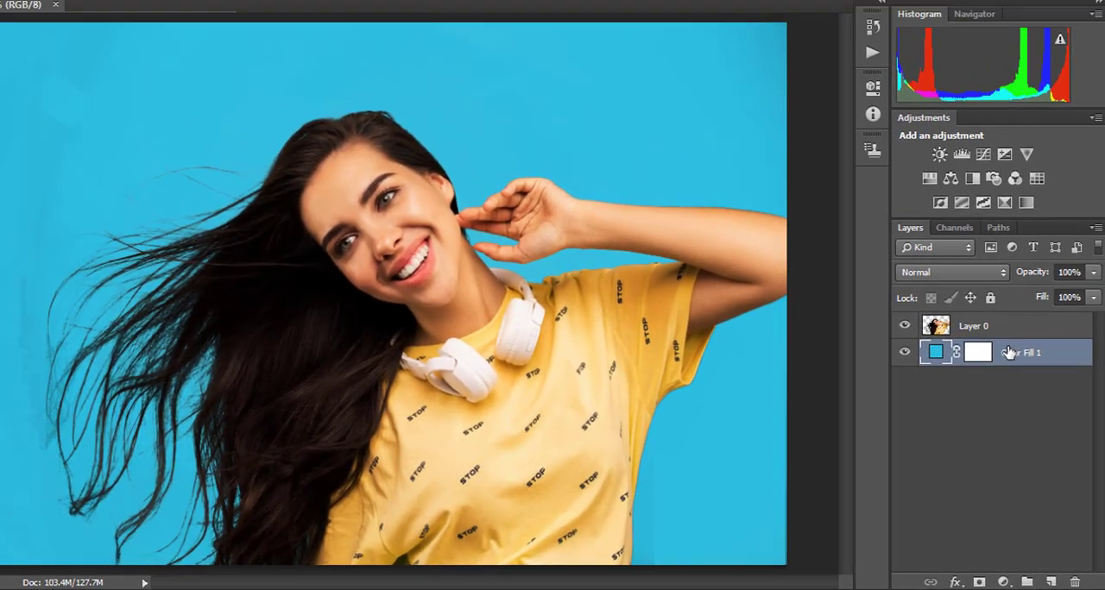